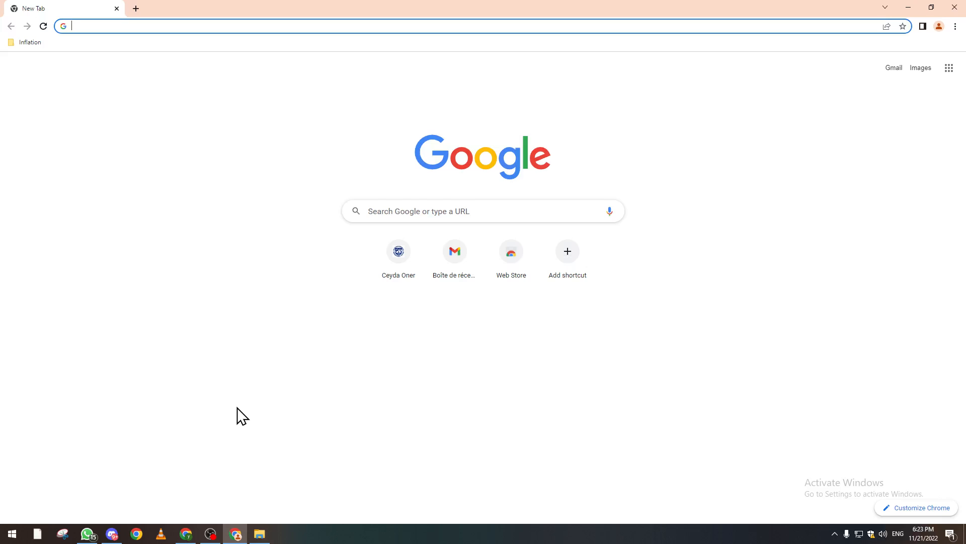
# - Search the web for "league of legend yasuo" and show the image results
pyautogui.write('league of legend')
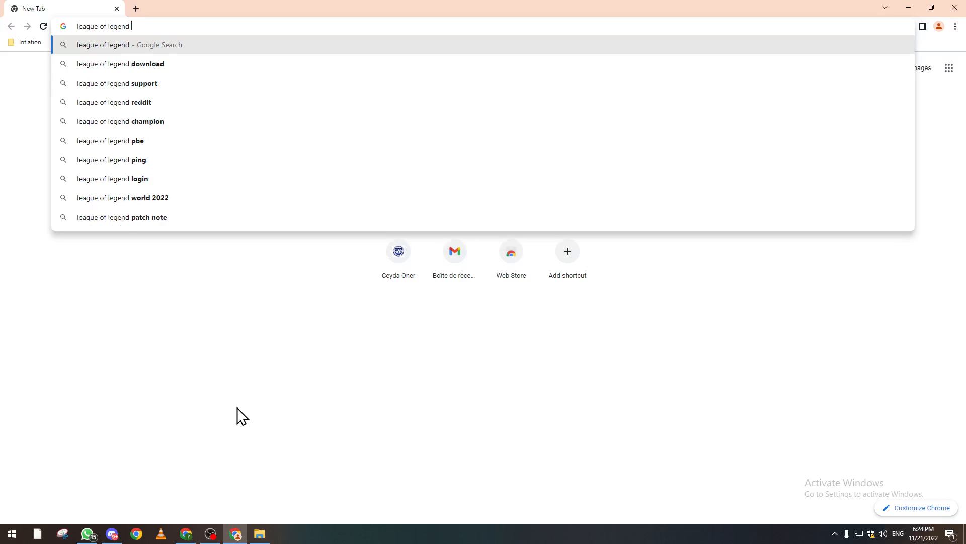
pyautogui.write(' yasuo')
pyautogui.press('Return')
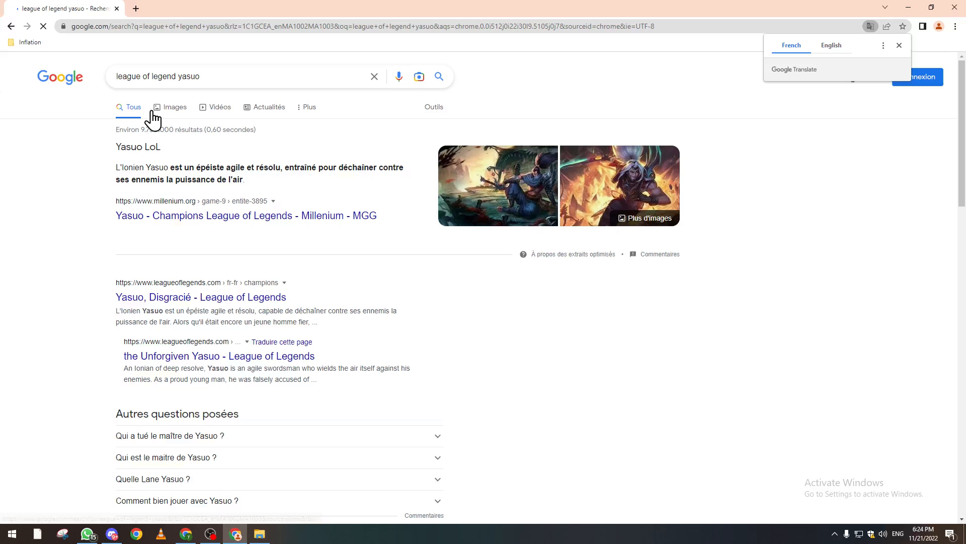
pyautogui.click(162, 113)
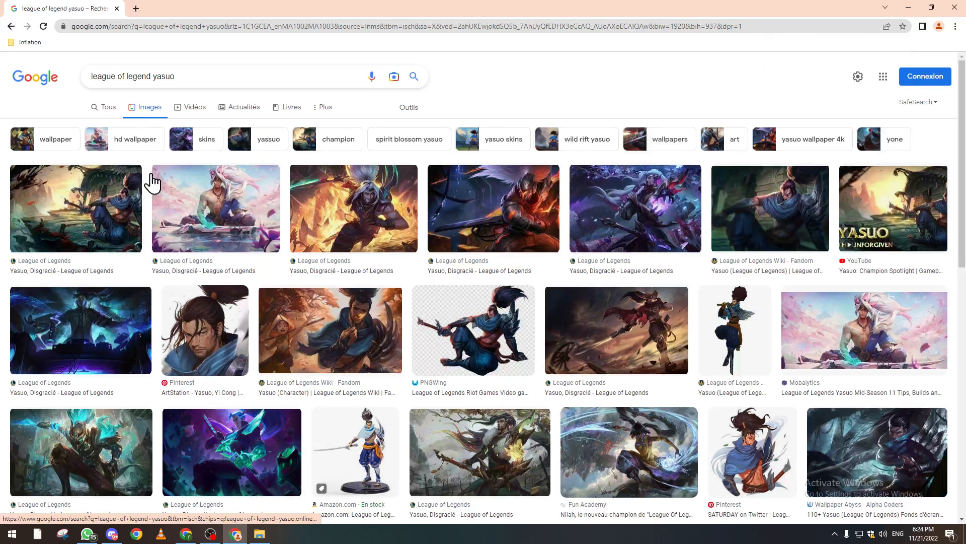
# - Open the fiery Yasuo artwork from League of Legends and save it to Downloads as Yasuo_10.jpg
pyautogui.click(320, 227)
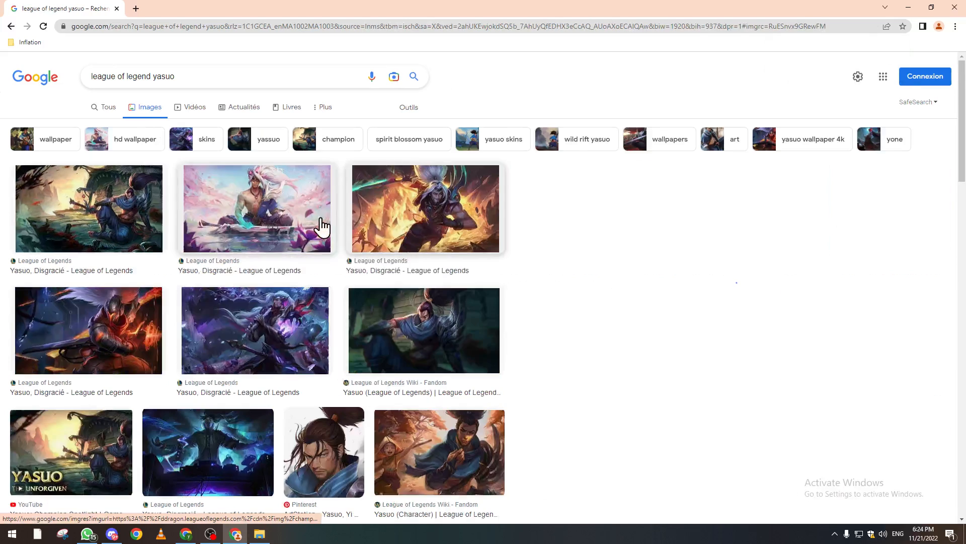
pyautogui.rightClick(651, 187)
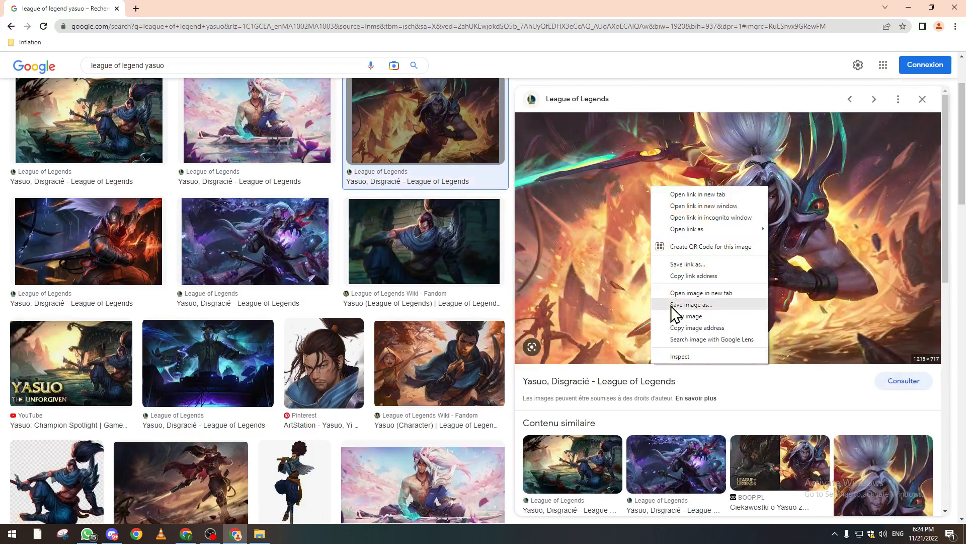
pyautogui.click(690, 305)
pyautogui.click(387, 250)
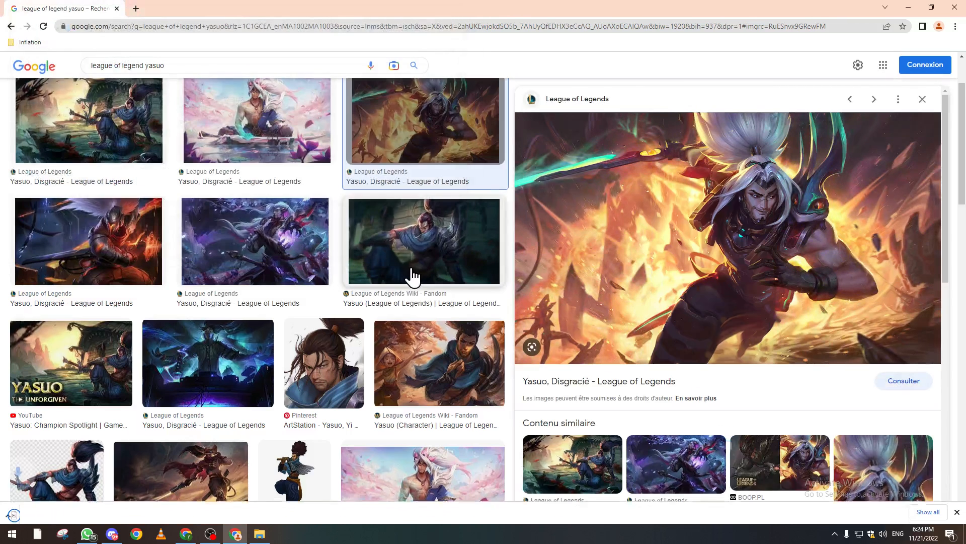
# - Change the image search to "league of legend yone"
pyautogui.click(204, 66)
pyautogui.press('BackSpace')
pyautogui.press('BackSpace')
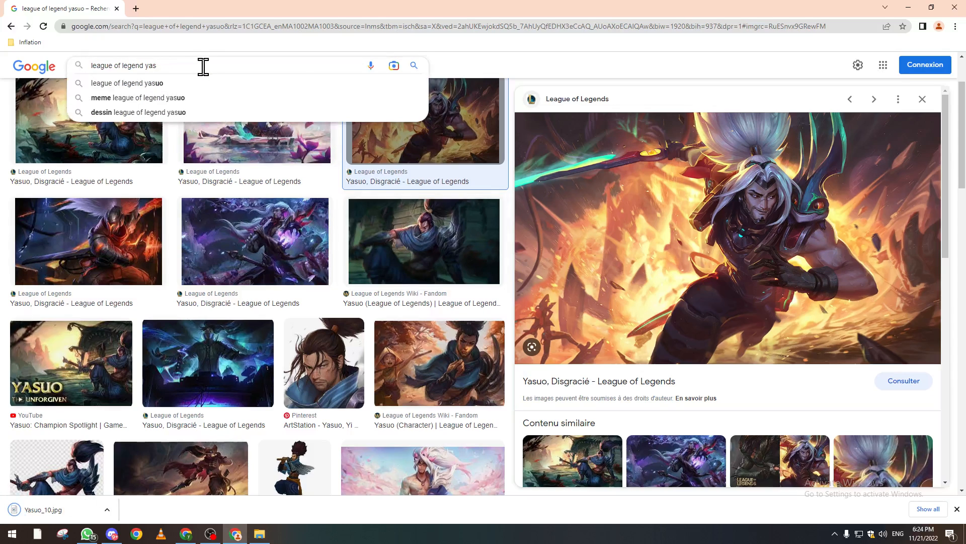
pyautogui.press('BackSpace')
pyautogui.press('BackSpace')
pyautogui.press('BackSpace')
pyautogui.write('yone')
pyautogui.press('Return')
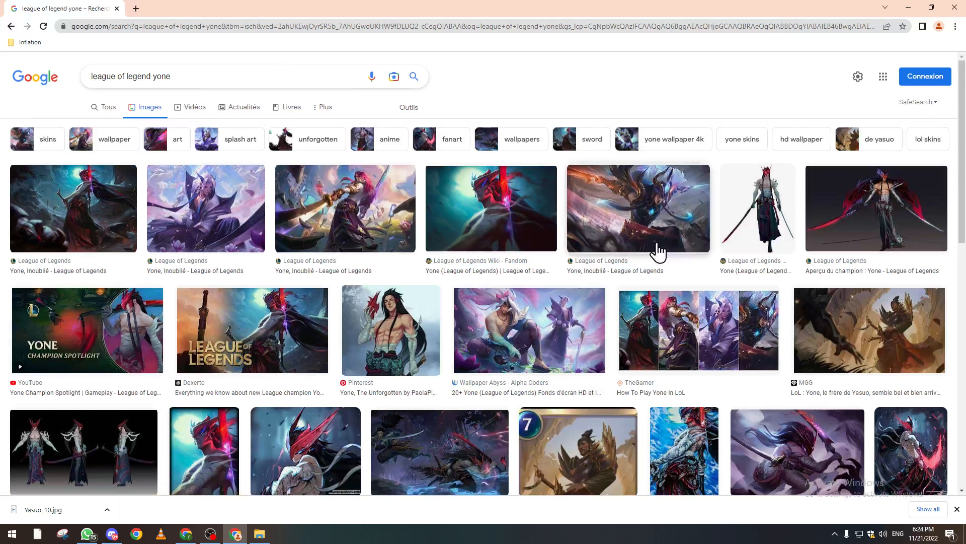
# - Save the lilac Yone splash art from League of Legends to Downloads as Yone_1.jpg, then go back to the Yasuo image results
pyautogui.click(250, 211)
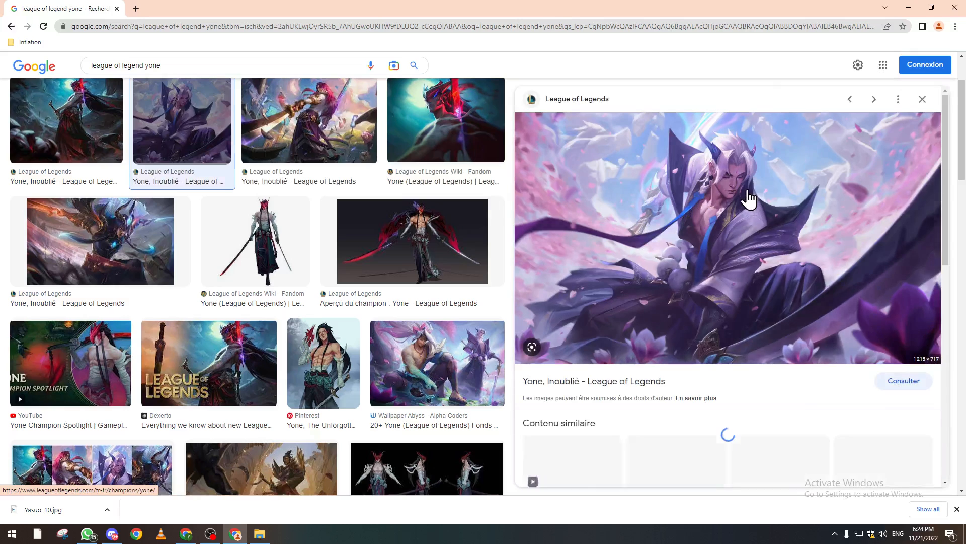
pyautogui.rightClick(746, 188)
pyautogui.click(779, 309)
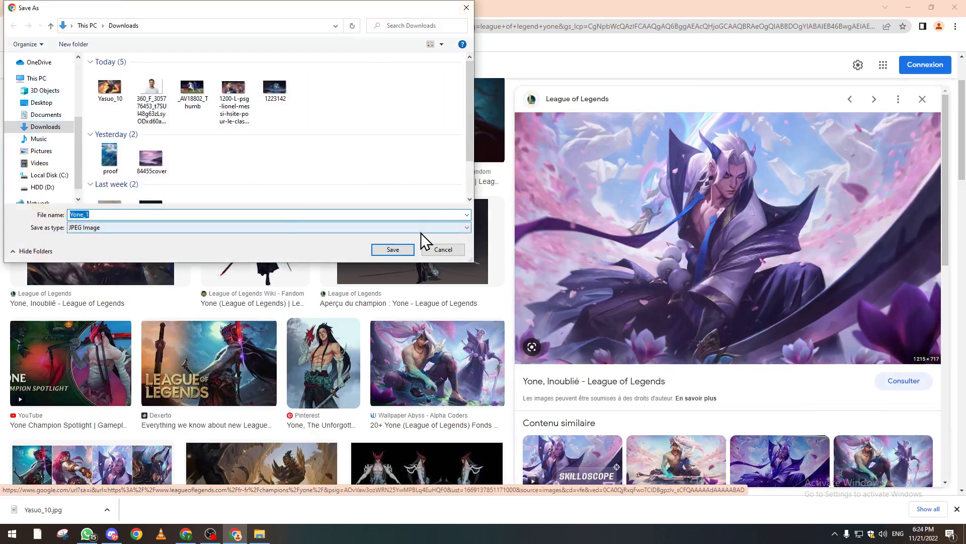
pyautogui.click(390, 248)
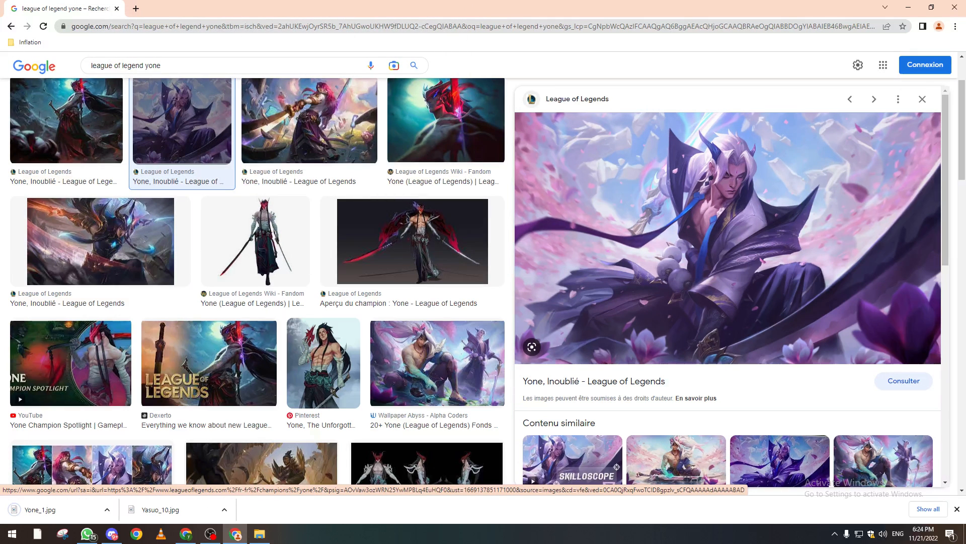
pyautogui.click(10, 26)
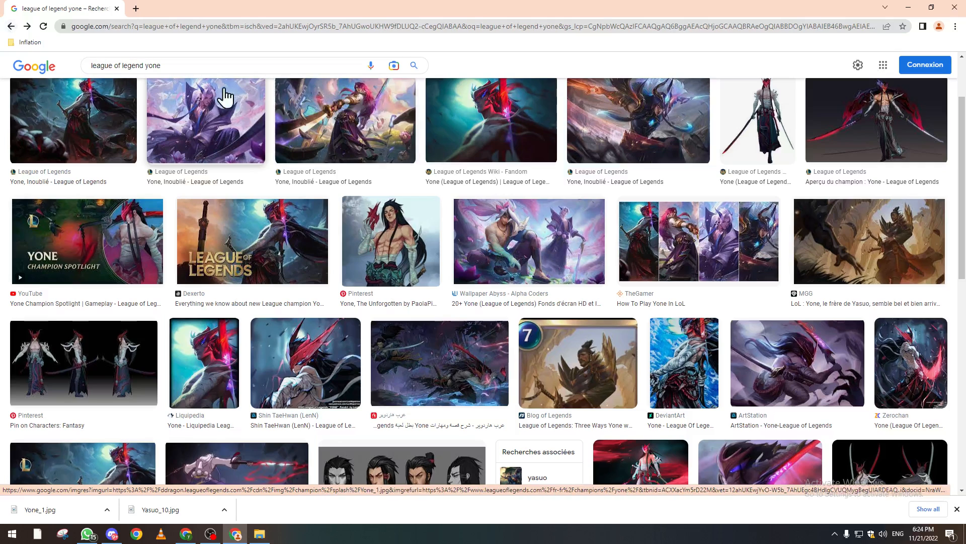
pyautogui.click(11, 26)
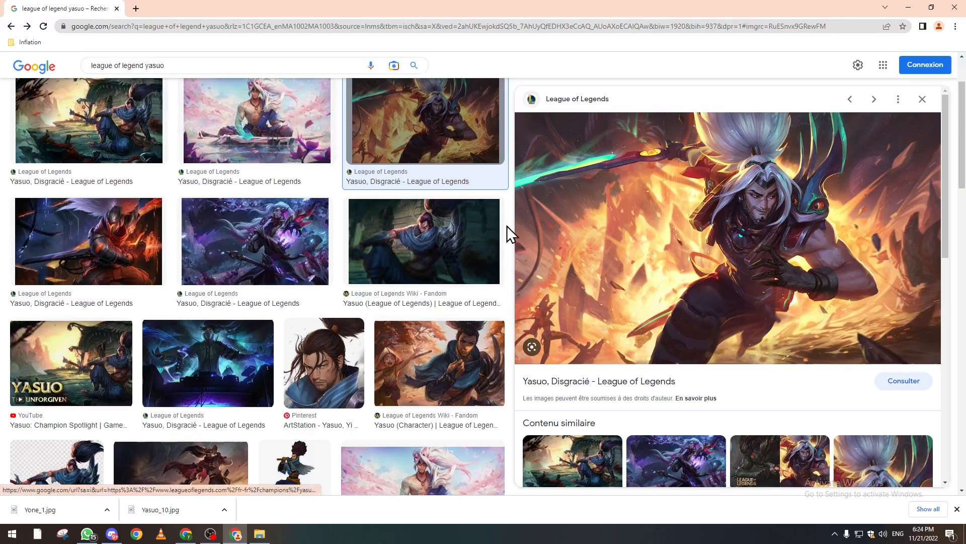
# - Find and launch Adobe Photoshop
pyautogui.click(12, 536)
pyautogui.write('phot')
pyautogui.press('Return')
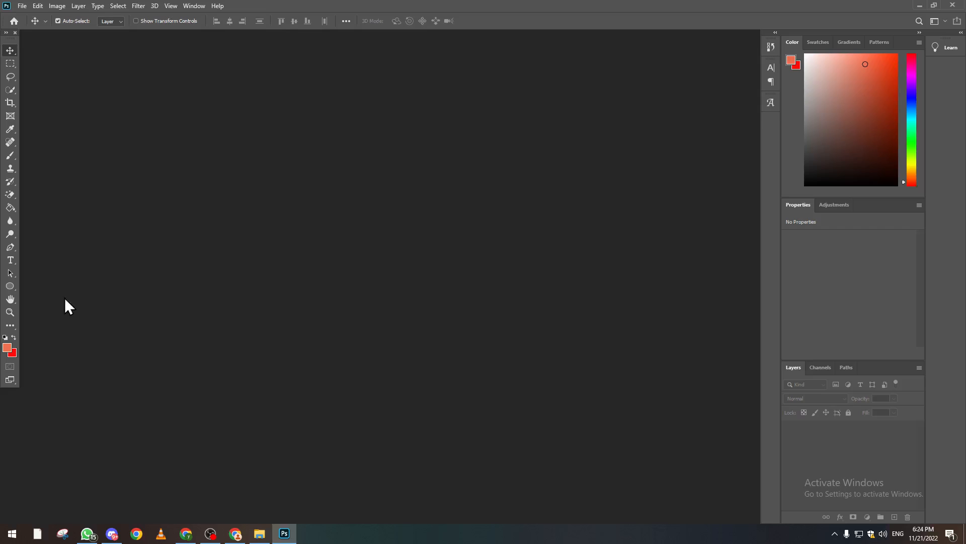
# - Create a new document from the recent 1920 x 1080 px, 300 ppi preset
pyautogui.click(21, 6)
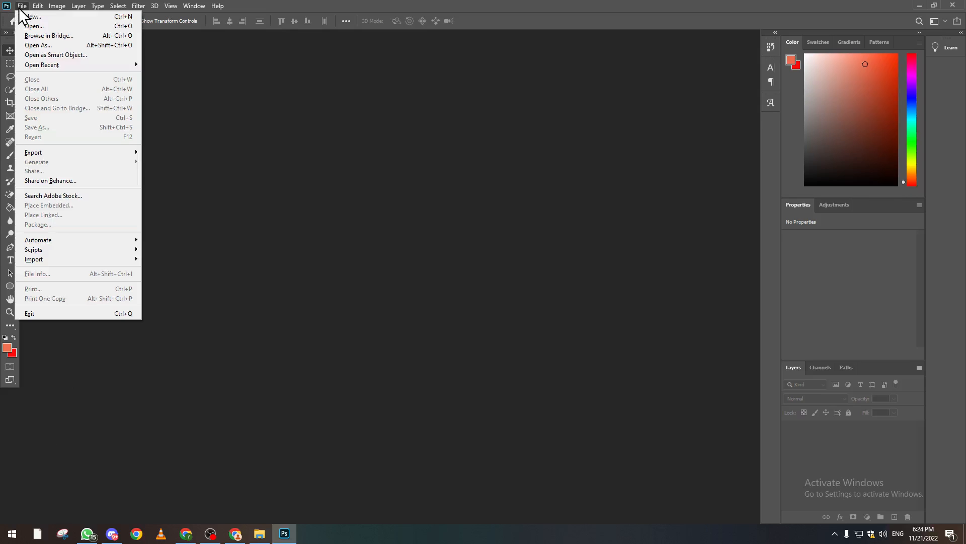
pyautogui.click(26, 17)
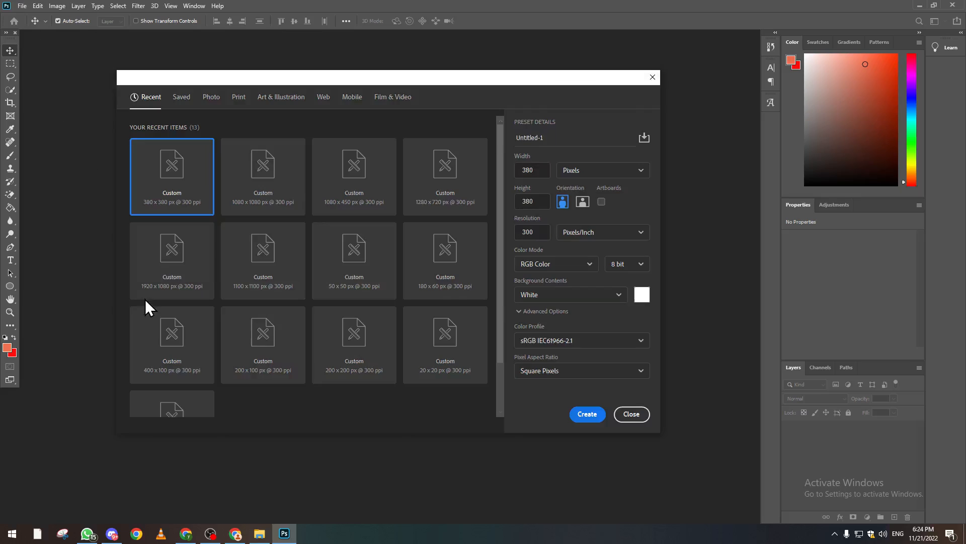
pyautogui.click(274, 185)
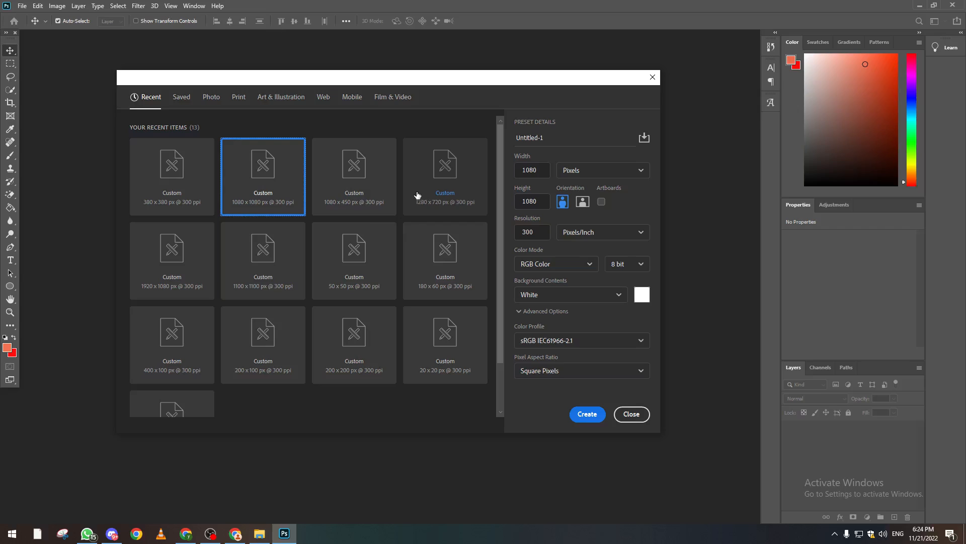
pyautogui.click(186, 278)
pyautogui.click(588, 414)
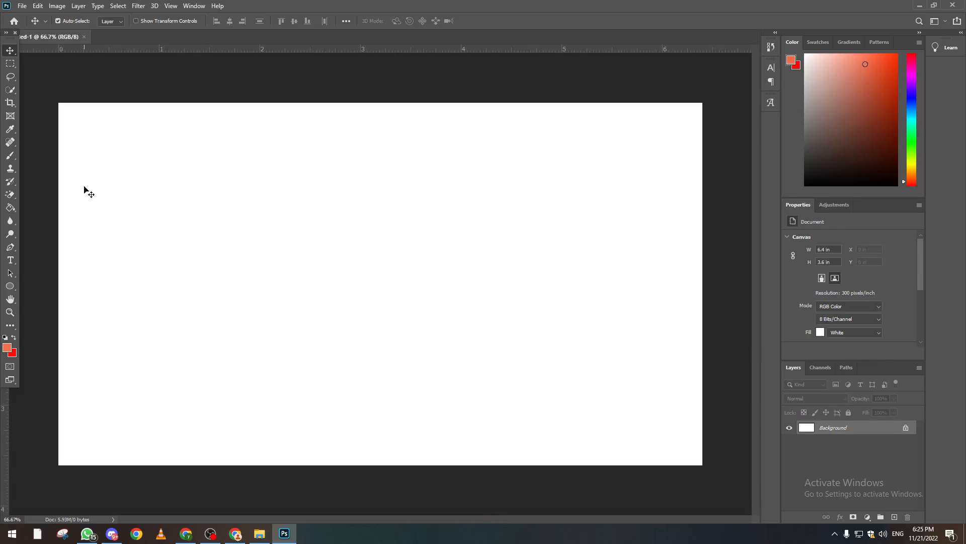
# - Open the Yone_1 and Yasuo_10 images together from the Downloads folder
pyautogui.click(22, 6)
pyautogui.click(29, 22)
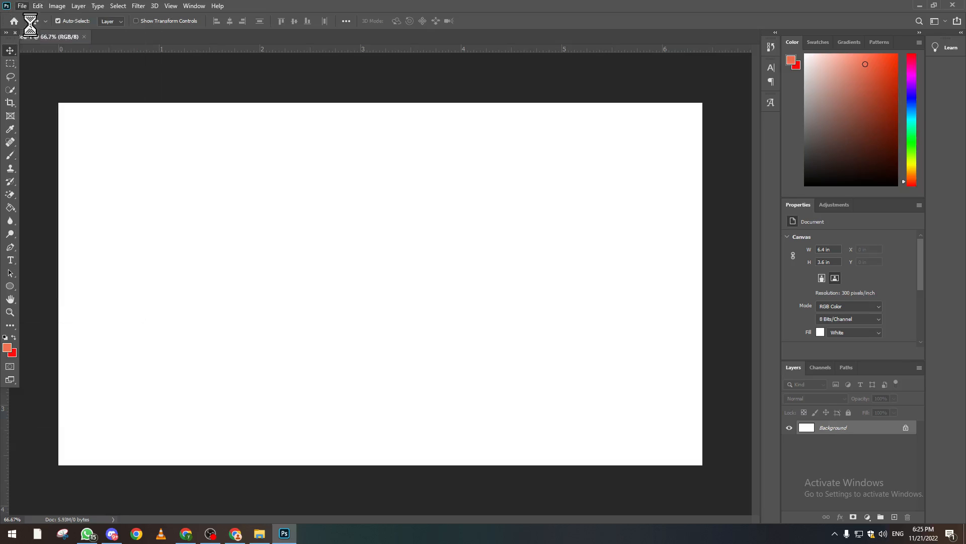
pyautogui.click(146, 91)
pyautogui.keyDown('ctrl'); pyautogui.click(114, 86); pyautogui.keyUp('ctrl')
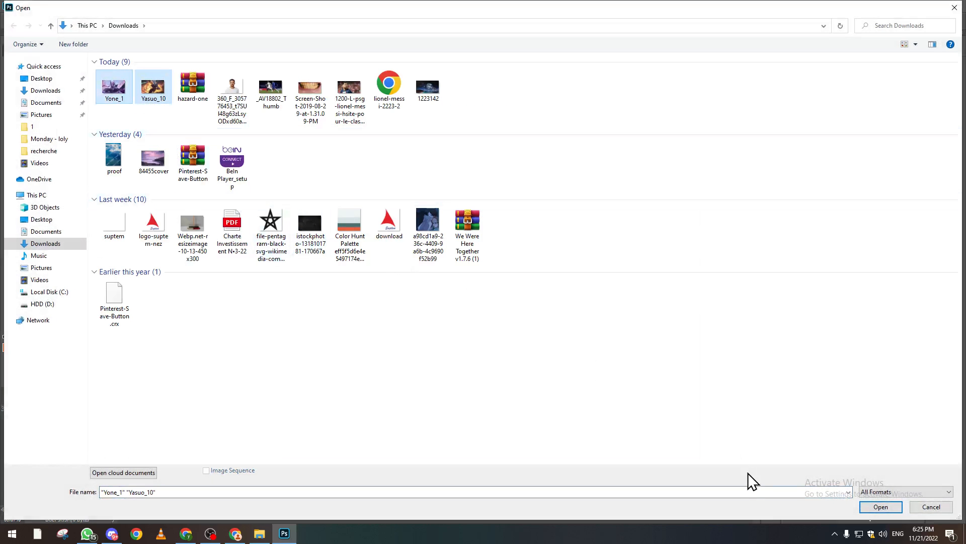
pyautogui.click(880, 508)
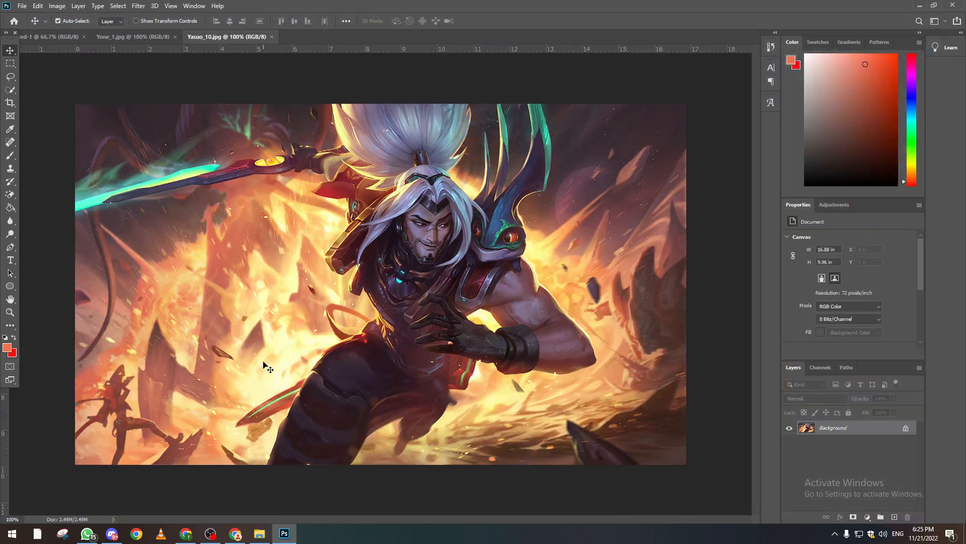
# - Convert the locked background into a regular layer in both the Yasuo_10 and Yone_1 images
pyautogui.click(899, 431)
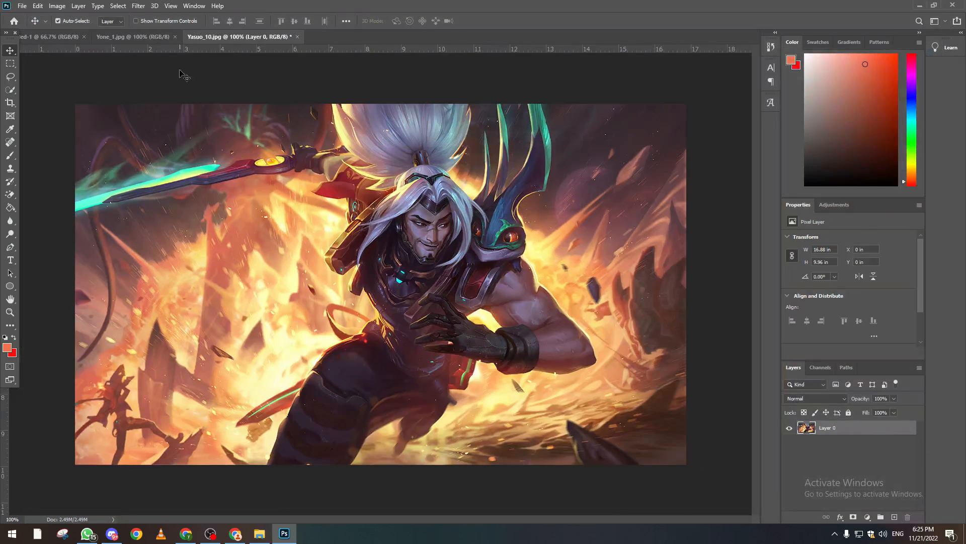
pyautogui.click(133, 36)
pyautogui.doubleClick(866, 432)
pyautogui.press('Return')
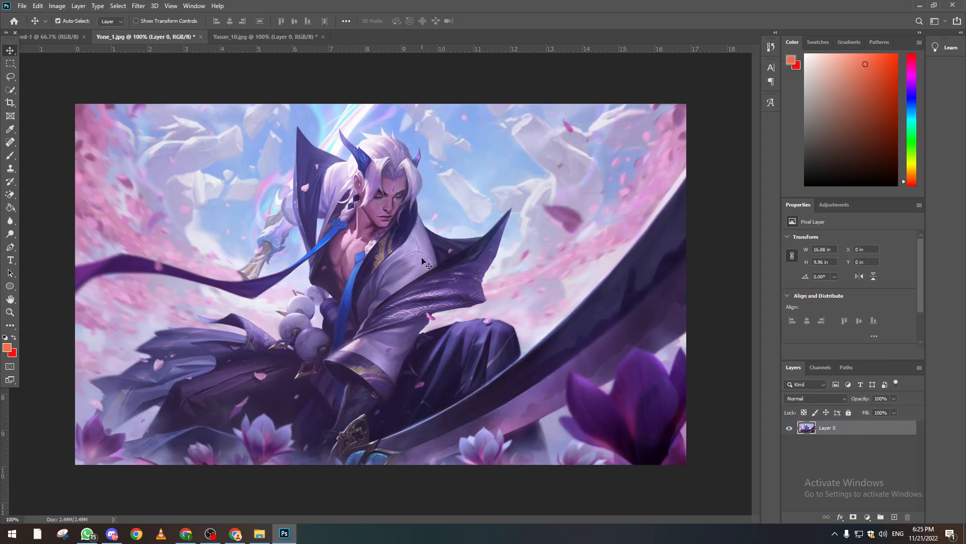
# - Copy the Yone and Yasuo images into the blank 1920 x 1080 px document, Yone left and Yasuo right
pyautogui.moveTo(269, 231); pyautogui.dragTo(253, 247)
pyautogui.click(252, 38)
pyautogui.moveTo(395, 191); pyautogui.dragTo(520, 260)
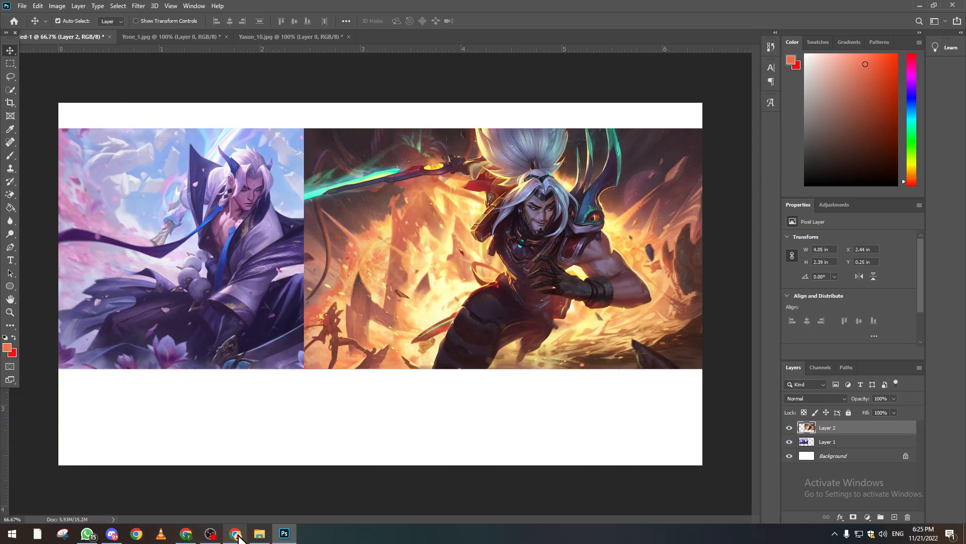
# - Place Yone_1.jpg from the browser's downloads into the composition at full canvas height and shift it toward the left edge
pyautogui.click(236, 533)
pyautogui.moveTo(51, 516); pyautogui.dragTo(285, 432)
pyautogui.moveTo(387, 421); pyautogui.dragTo(341, 421)
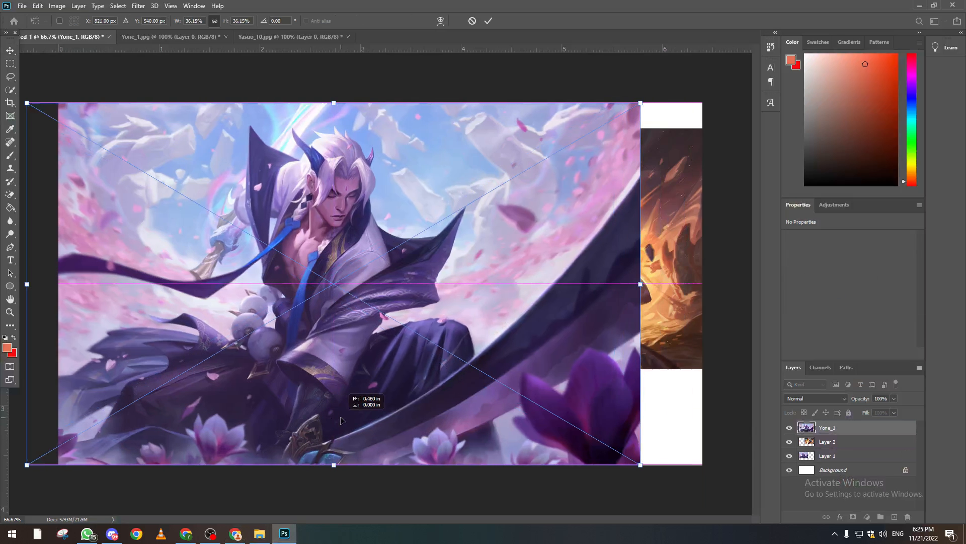
pyautogui.press('Return')
pyautogui.moveTo(465, 220); pyautogui.dragTo(83, 190)
# - Delete the two smaller Yone and Yasuo layers and position the placed Yone image at about X -2.65 in, Y 0 in
pyautogui.click(280, 225)
pyautogui.press('Delete')
pyautogui.click(391, 235)
pyautogui.press('Delete')
pyautogui.moveTo(192, 231); pyautogui.dragTo(337, 262)
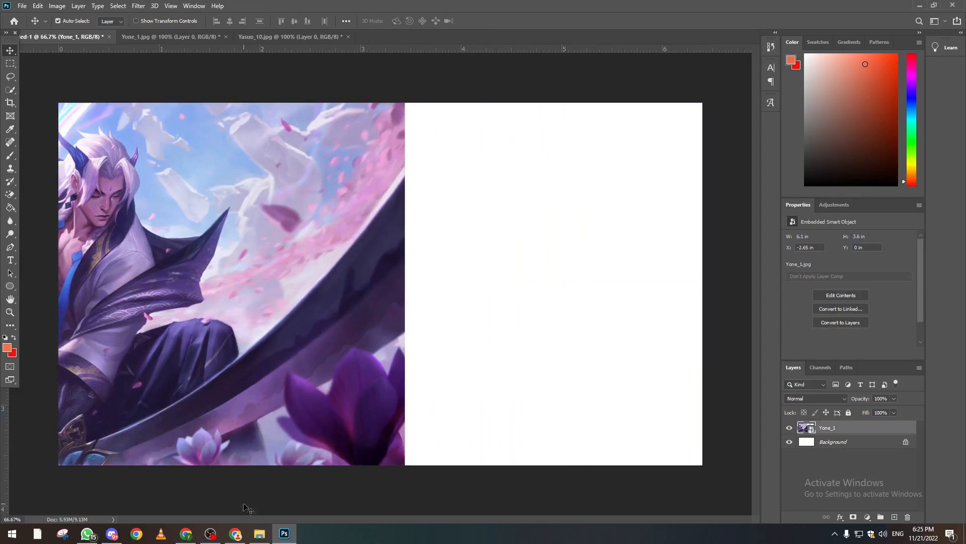
# - Place Yasuo_10.jpg from the browser's downloads over the right half at about X 2.78 in and move the Yone image to about X -2.4 in
pyautogui.click(187, 531)
pyautogui.moveTo(186, 526); pyautogui.dragTo(478, 384)
pyautogui.moveTo(552, 337); pyautogui.dragTo(743, 350)
pyautogui.press('Return')
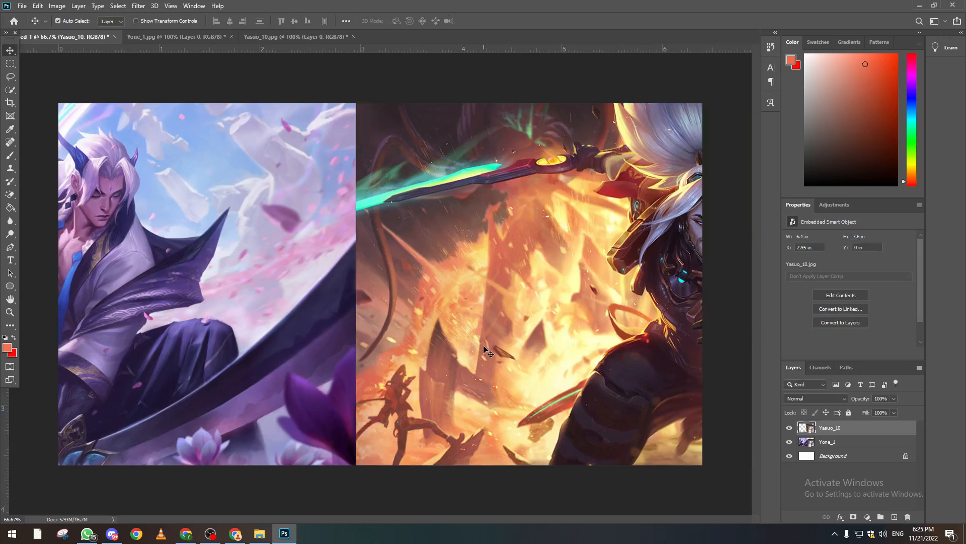
pyautogui.moveTo(483, 346); pyautogui.dragTo(466, 348)
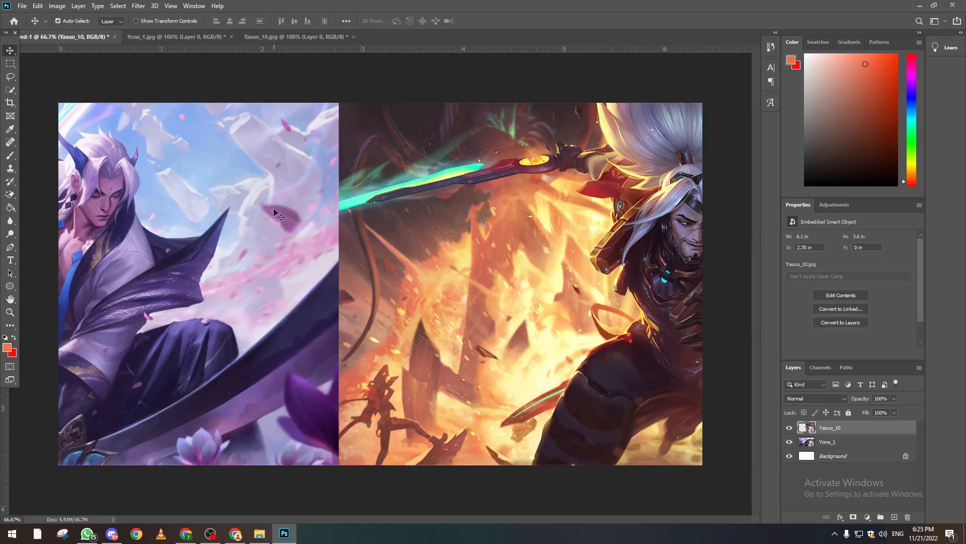
pyautogui.moveTo(265, 222); pyautogui.dragTo(289, 221)
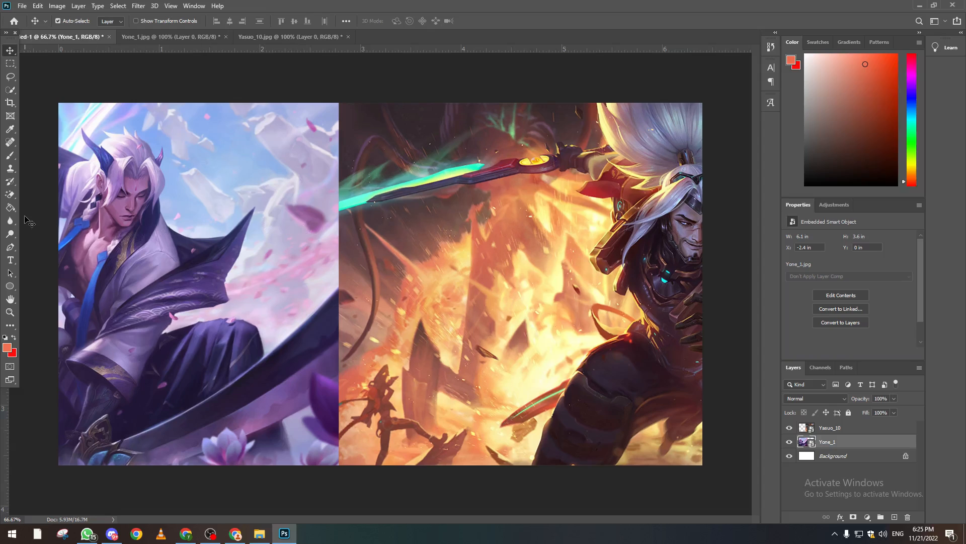
# - Choose the Eraser tool and set up a softer brush with a size of 354 px
pyautogui.click(10, 194)
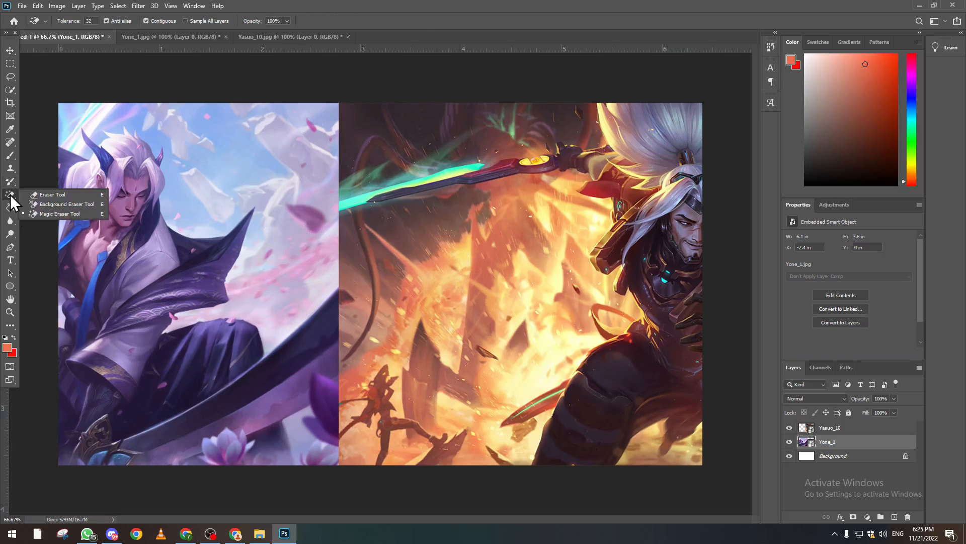
pyautogui.click(53, 195)
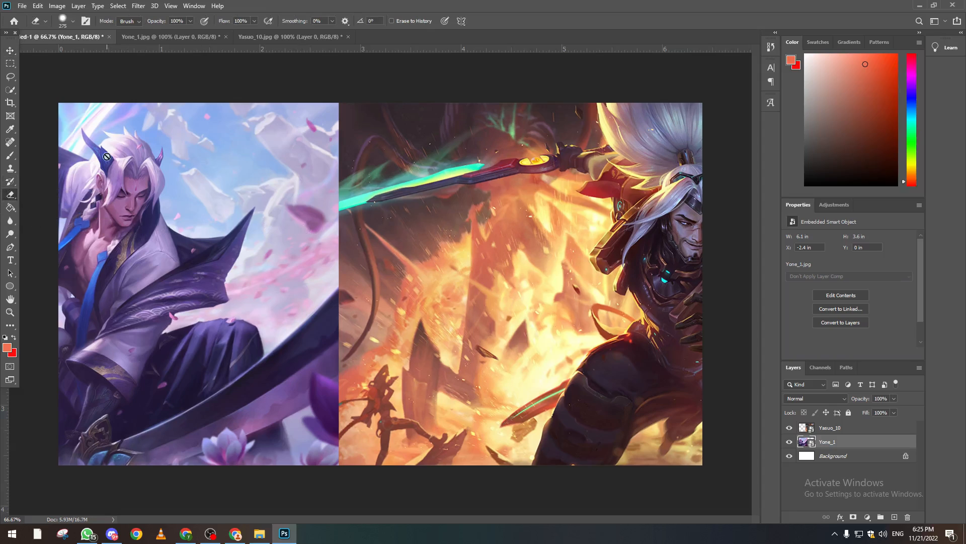
pyautogui.click(72, 20)
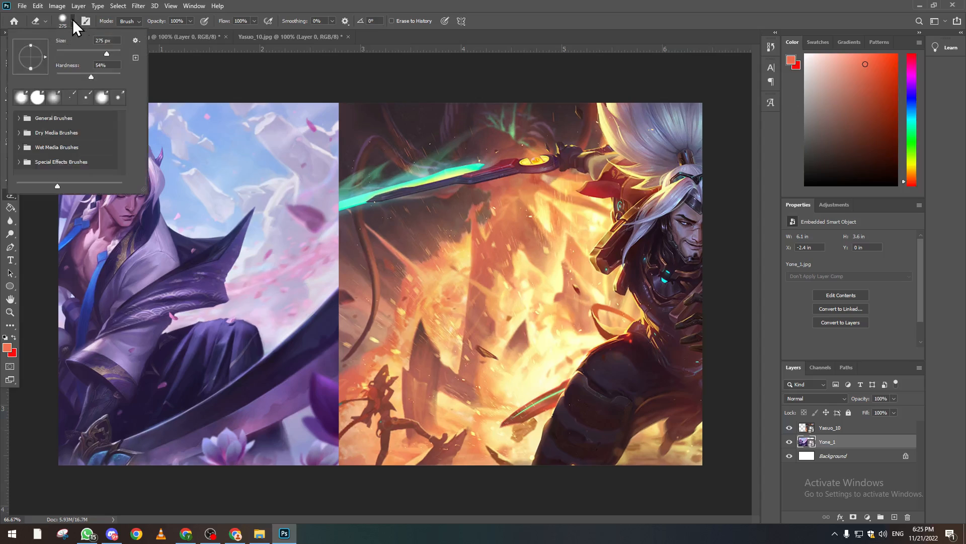
pyautogui.click(74, 77)
pyautogui.click(401, 185)
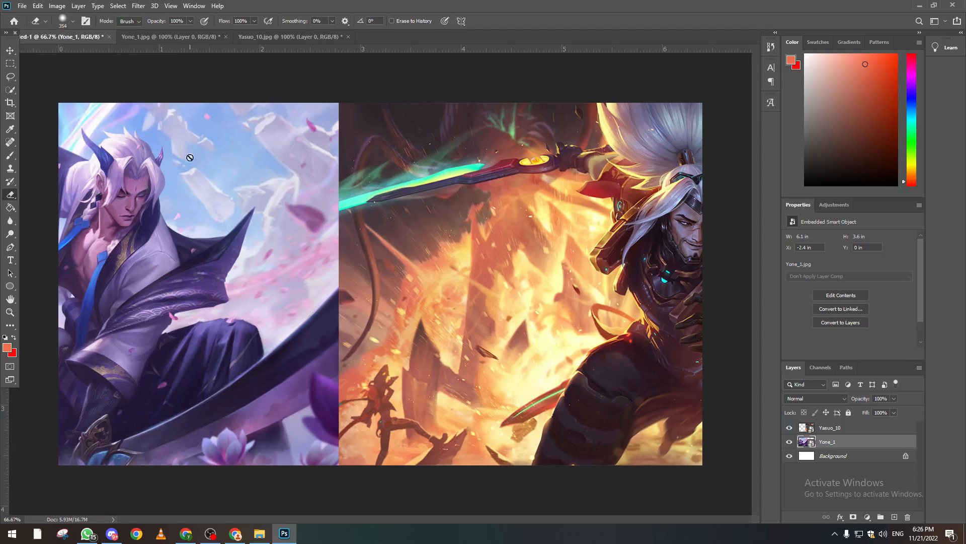
# - Try to erase on the Yone_1 smart object layer, then deselect the layer
pyautogui.click(565, 335)
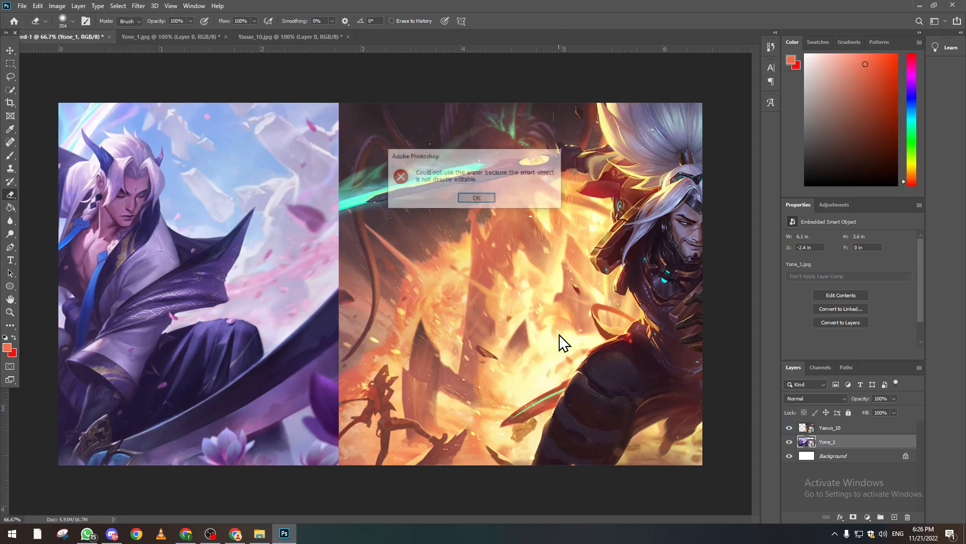
pyautogui.press('Return')
pyautogui.click(885, 506)
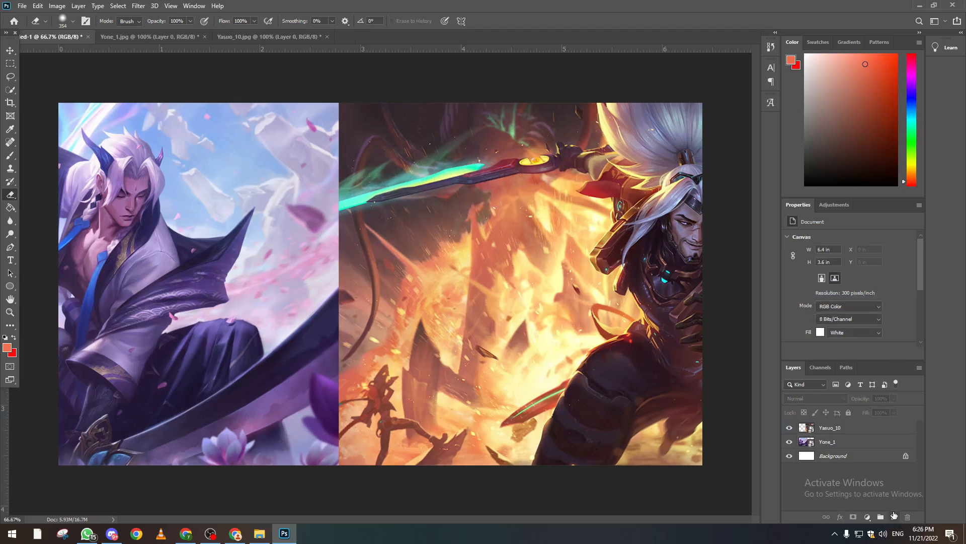
# - Convert the Yone_1 and Yasuo_10 smart objects to pixel layers by merging each with a new blank layer placed above it
pyautogui.click(869, 445)
pyautogui.click(896, 515)
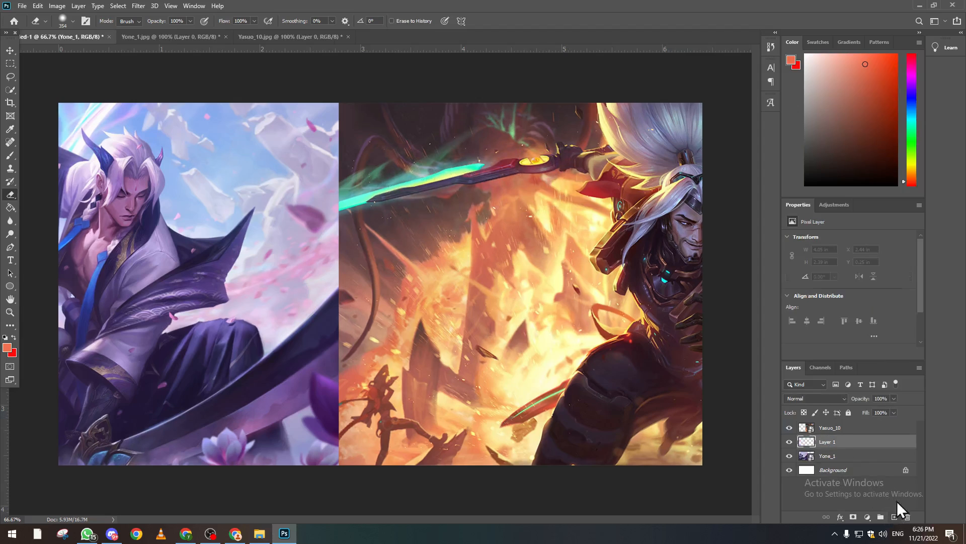
pyautogui.rightClick(855, 443)
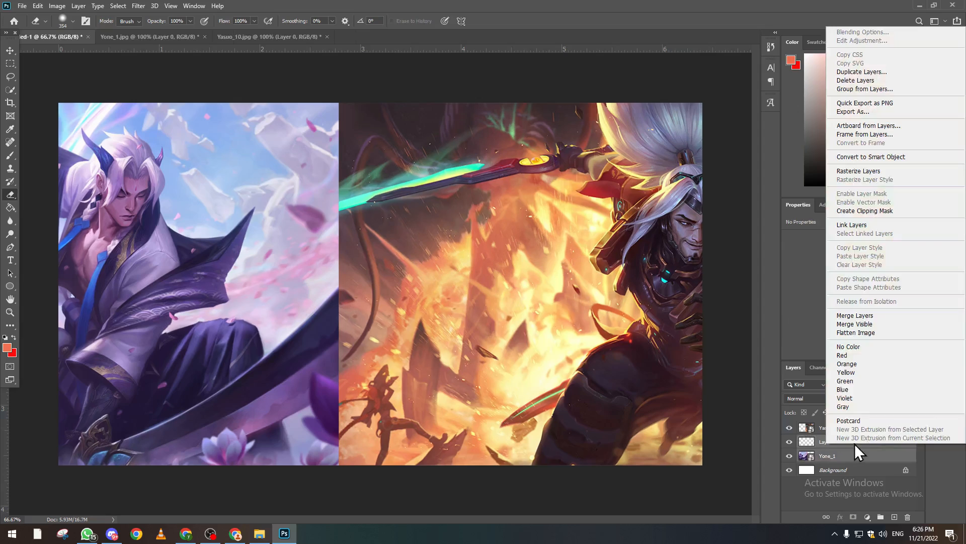
pyautogui.click(886, 315)
pyautogui.click(894, 517)
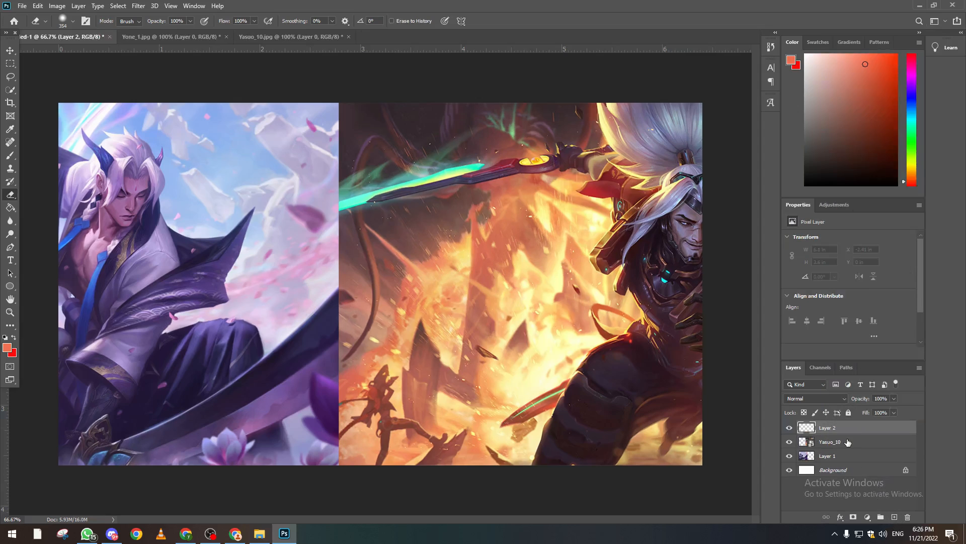
pyautogui.rightClick(856, 428)
pyautogui.click(861, 298)
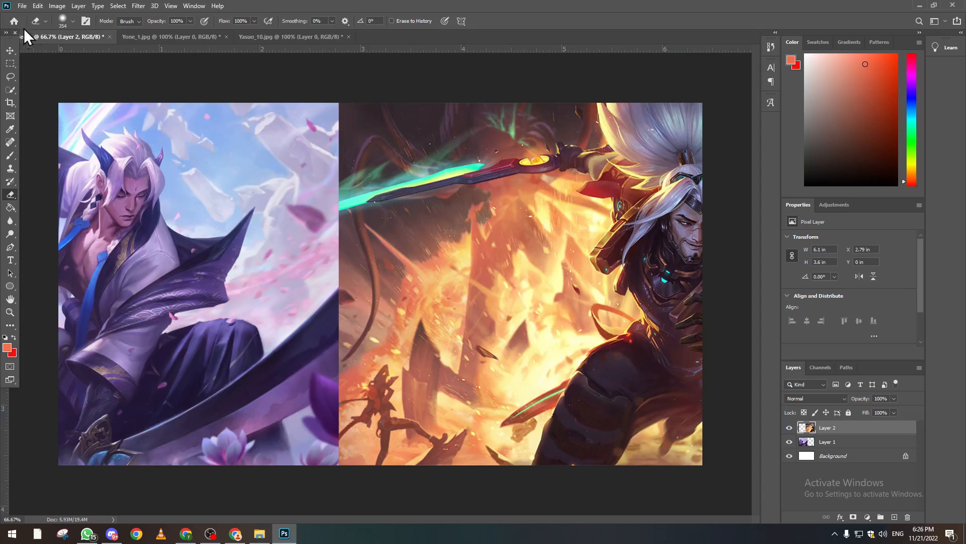
# - Move the Yone image to about X -1.55 in, Y 0 in so the whole figure shows beside Yasuo
pyautogui.click(10, 50)
pyautogui.click(198, 141)
pyautogui.moveTo(198, 141); pyautogui.dragTo(326, 154)
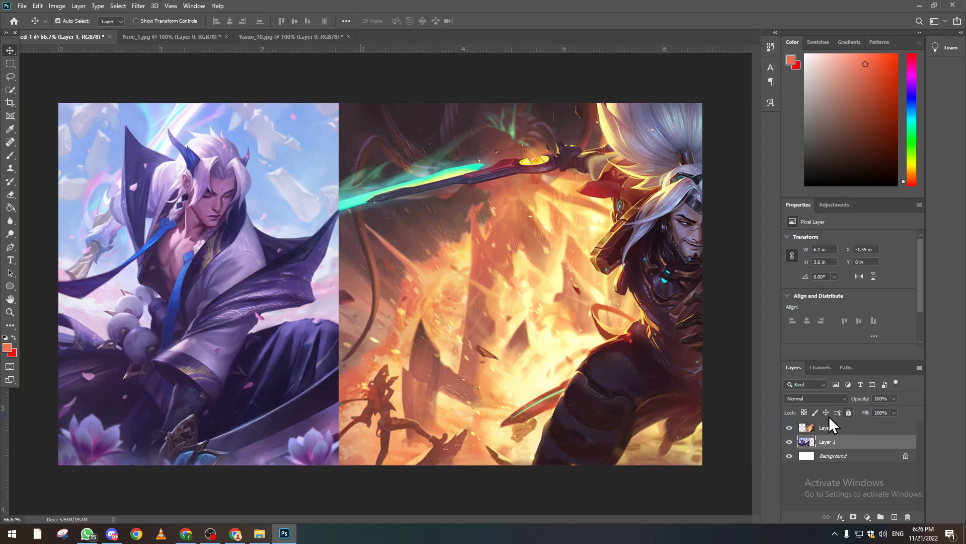
# - Erase along the hard inner edge of the Yasuo layer with the soft Eraser to blend it into the Yone artwork
pyautogui.click(10, 194)
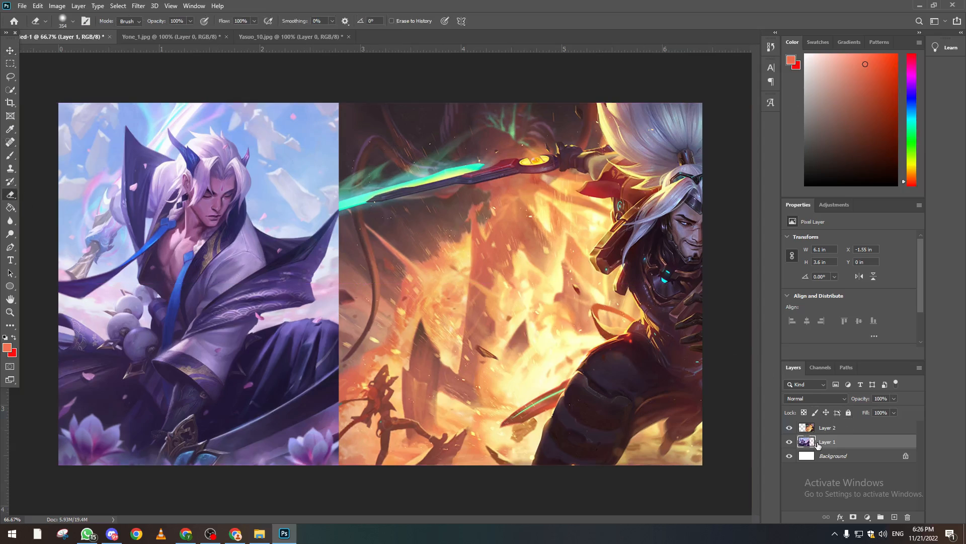
pyautogui.click(839, 432)
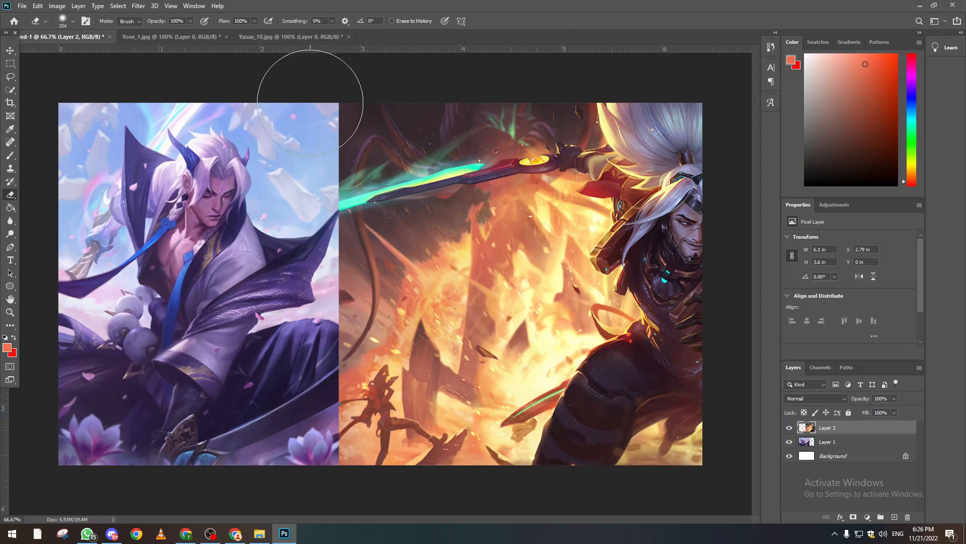
pyautogui.moveTo(302, 112)
pyautogui.mouseDown()
pyautogui.moveTo(279, 185)
pyautogui.moveTo(283, 193)
pyautogui.moveTo(286, 164)
pyautogui.moveTo(304, 165)
pyautogui.moveTo(292, 214)
pyautogui.moveTo(298, 267)
pyautogui.moveTo(295, 231)
pyautogui.moveTo(314, 225)
pyautogui.moveTo(324, 201)
pyautogui.moveTo(314, 182)
pyautogui.moveTo(310, 234)
pyautogui.moveTo(309, 209)
pyautogui.moveTo(297, 245)
pyautogui.moveTo(295, 340)
pyautogui.moveTo(294, 268)
pyautogui.moveTo(299, 313)
pyautogui.moveTo(281, 407)
pyautogui.moveTo(316, 357)
pyautogui.moveTo(309, 385)
pyautogui.moveTo(337, 444)
pyautogui.moveTo(324, 462)
pyautogui.moveTo(329, 436)
pyautogui.moveTo(309, 395)
pyautogui.moveTo(315, 377)
pyautogui.moveTo(338, 383)
pyautogui.moveTo(331, 398)
pyautogui.moveTo(314, 339)
pyautogui.moveTo(322, 322)
pyautogui.moveTo(312, 323)
pyautogui.moveTo(324, 295)
pyautogui.moveTo(320, 263)
pyautogui.moveTo(303, 214)
pyautogui.moveTo(310, 142)
pyautogui.moveTo(328, 107)
pyautogui.moveTo(310, 135)
pyautogui.mouseUp()
pyautogui.hotkey('ctrl', 'z')
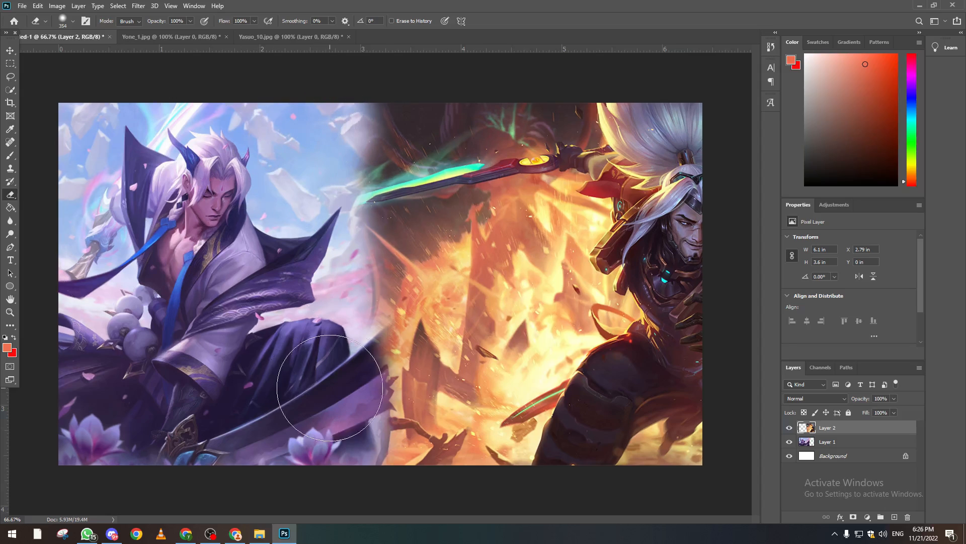
pyautogui.moveTo(339, 373); pyautogui.dragTo(335, 356)
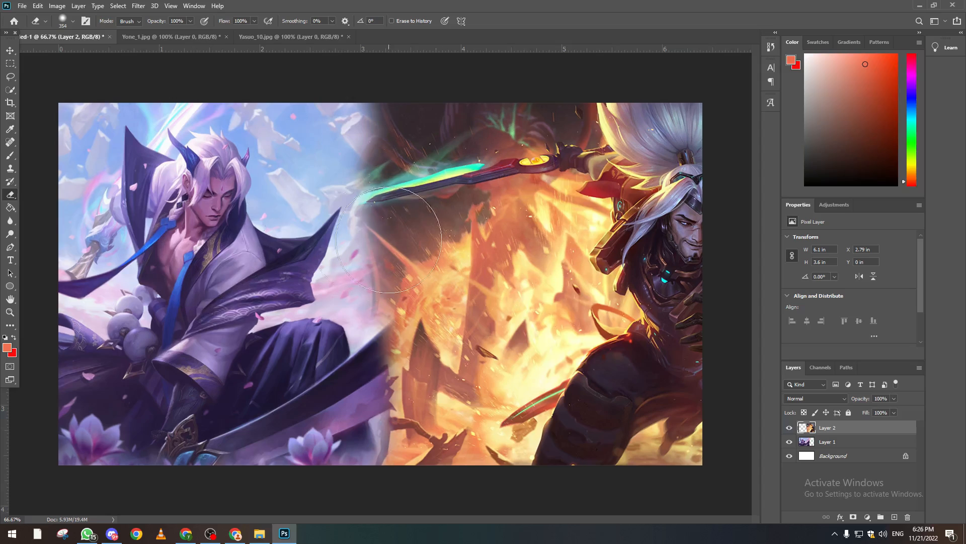
# - Merge the Yone and Yasuo layers into one and add a Black & White adjustment layer above it
pyautogui.click(10, 51)
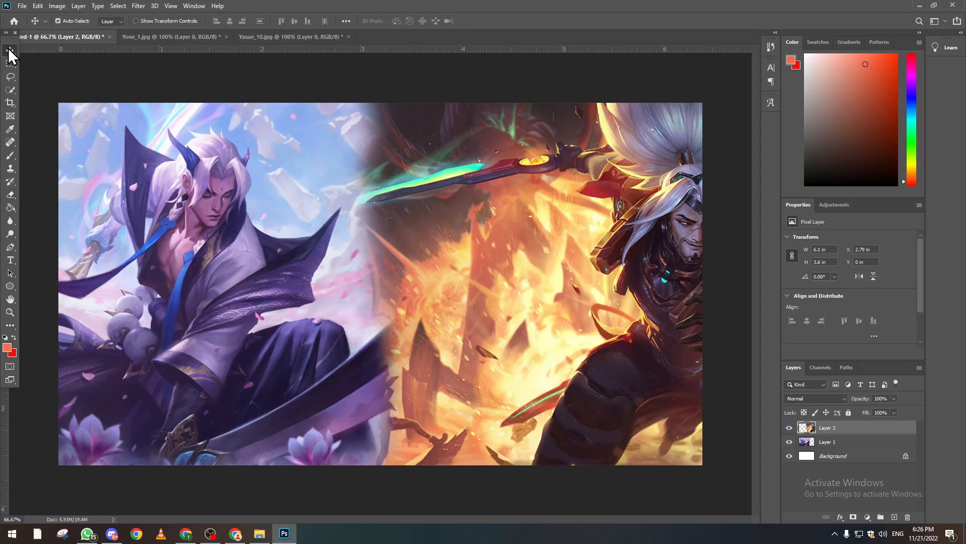
pyautogui.keyDown('shift'); pyautogui.click(853, 441); pyautogui.keyUp('shift')
pyautogui.rightClick(849, 427)
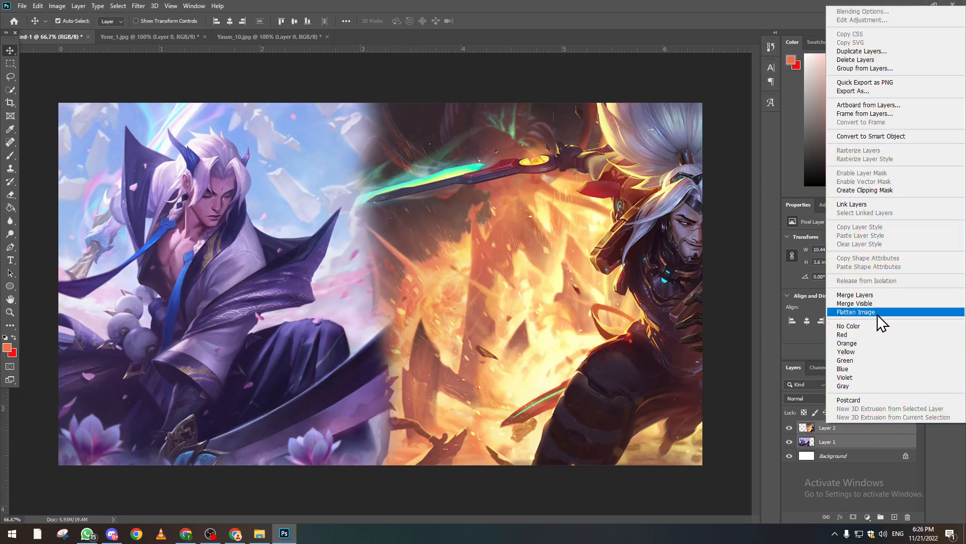
pyautogui.click(864, 293)
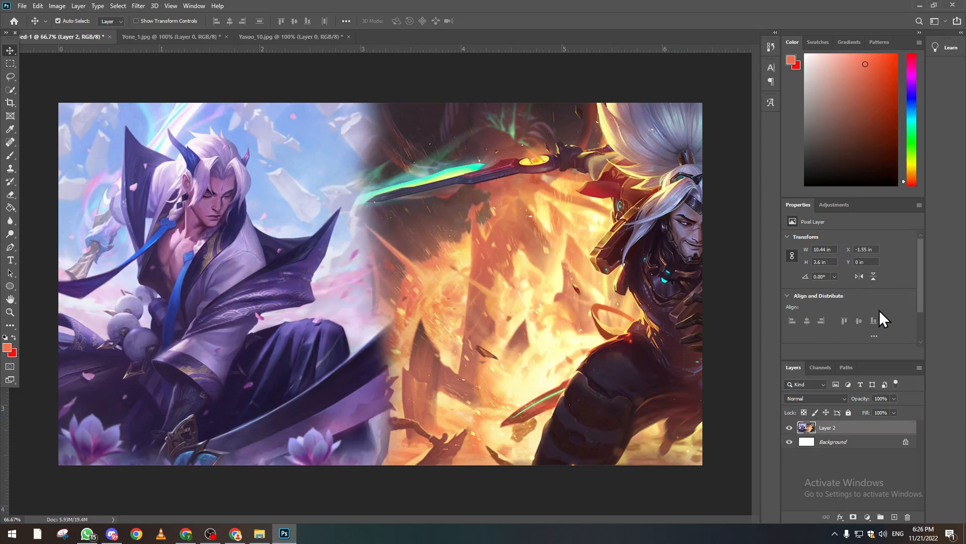
pyautogui.click(868, 517)
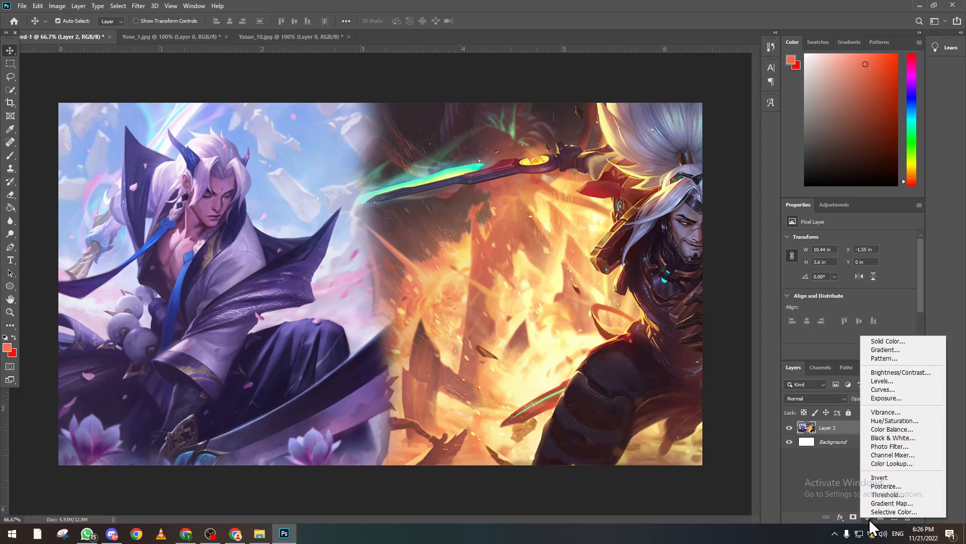
pyautogui.click(920, 437)
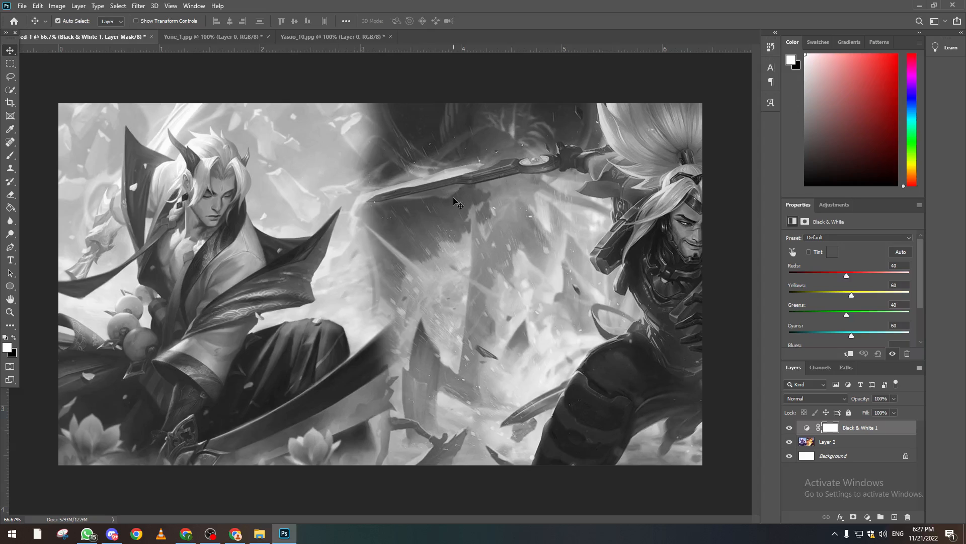
pyautogui.click(137, 6)
pyautogui.moveTo(222, 119)
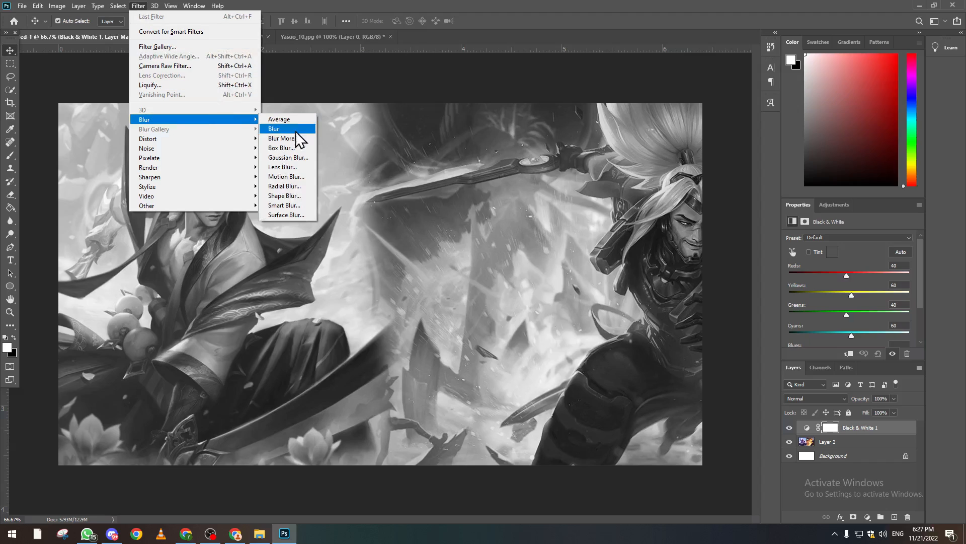
pyautogui.click(290, 148)
pyautogui.click(553, 106)
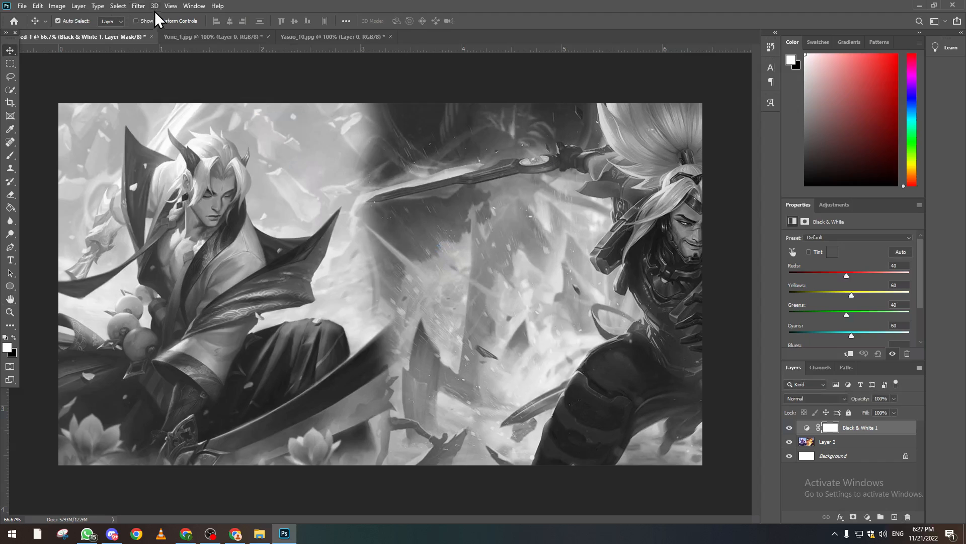
pyautogui.click(139, 6)
pyautogui.moveTo(246, 118)
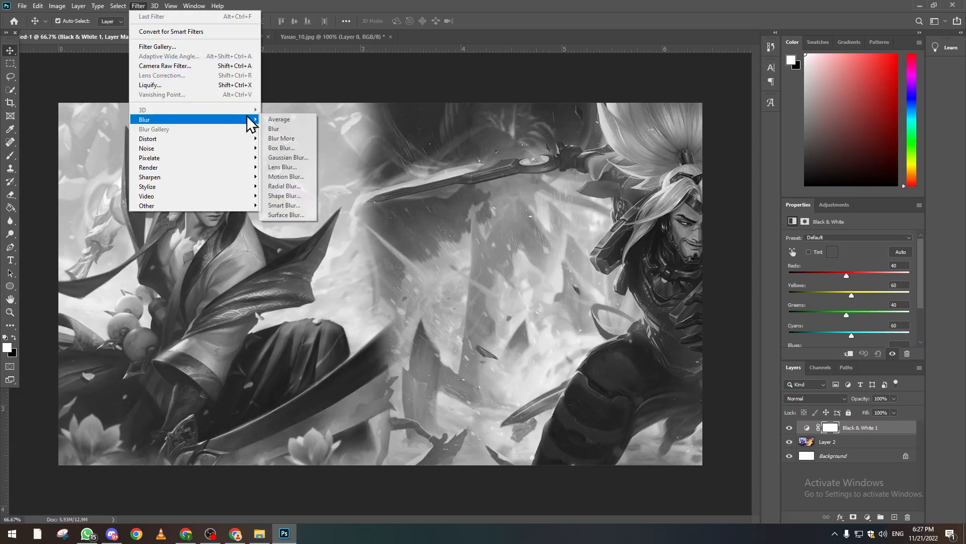
pyautogui.click(291, 157)
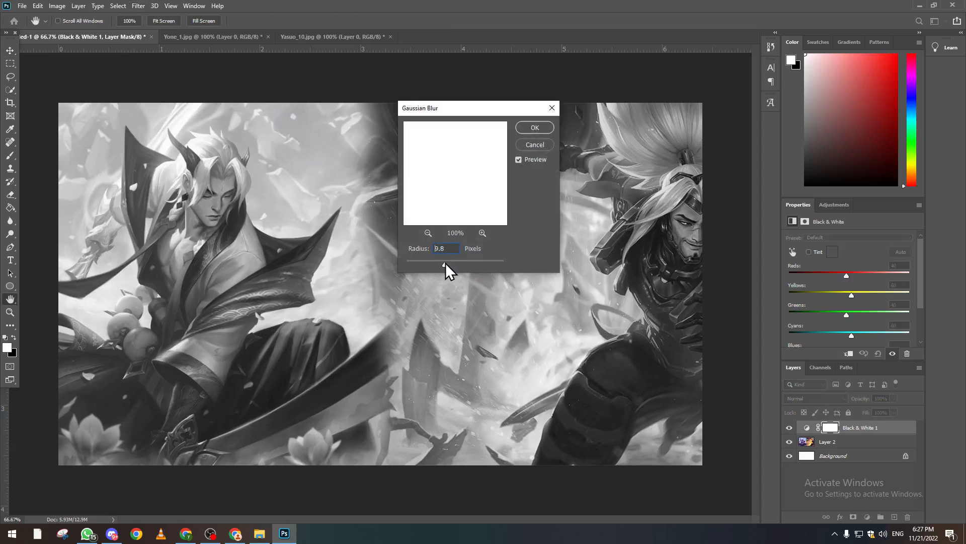
pyautogui.click(539, 147)
# - Apply a soft Gaussian Blur to the merged artwork layer beneath the Black & White adjustment, keeping the figures recognizable
pyautogui.click(856, 442)
pyautogui.click(143, 6)
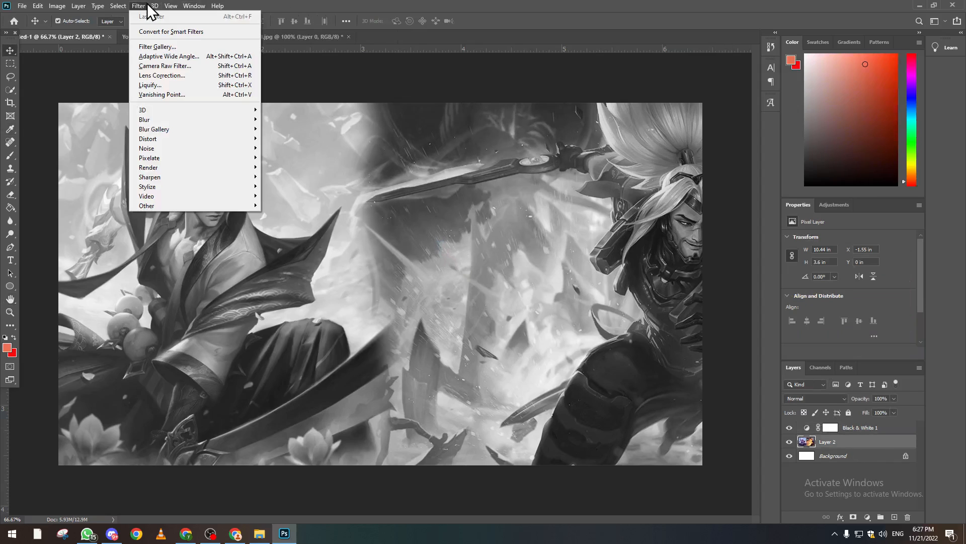
pyautogui.moveTo(196, 119)
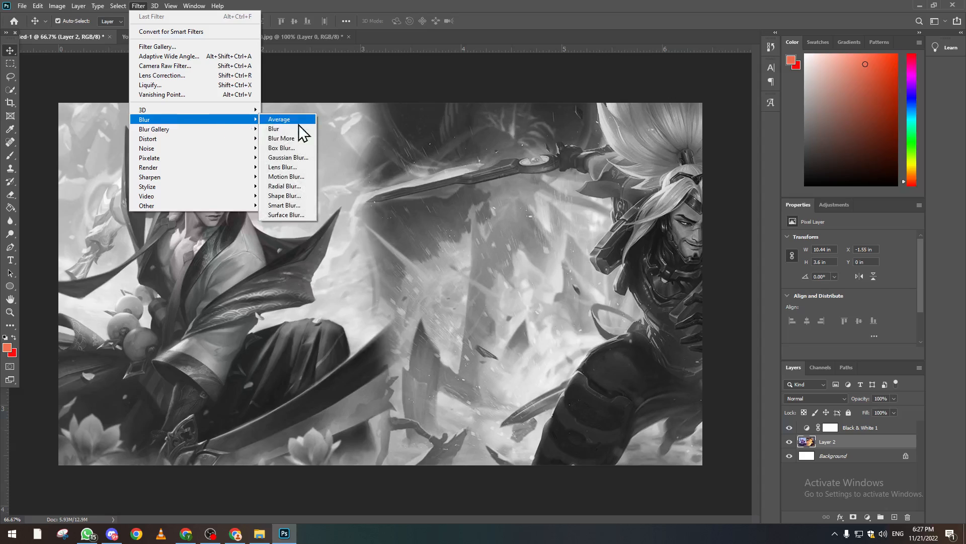
pyautogui.click(294, 160)
pyautogui.click(438, 264)
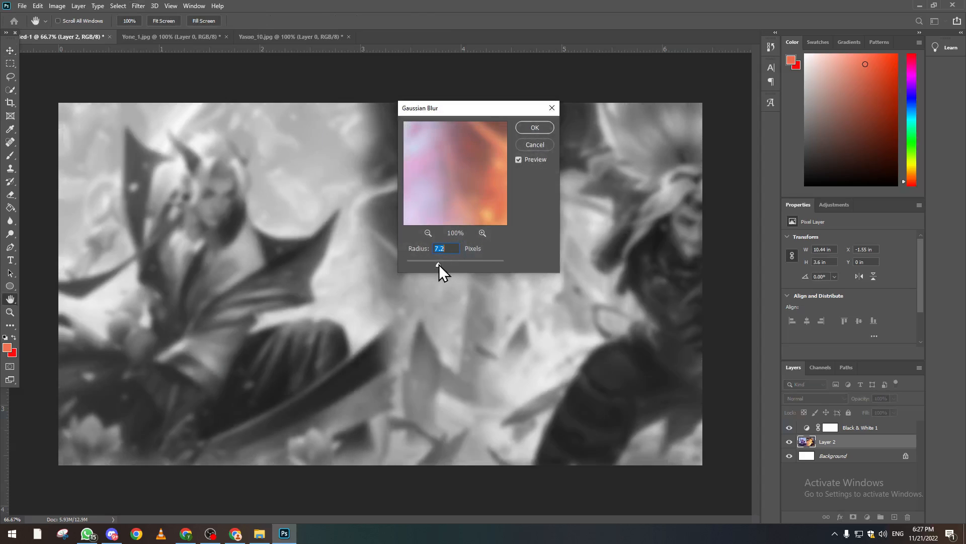
pyautogui.click(536, 129)
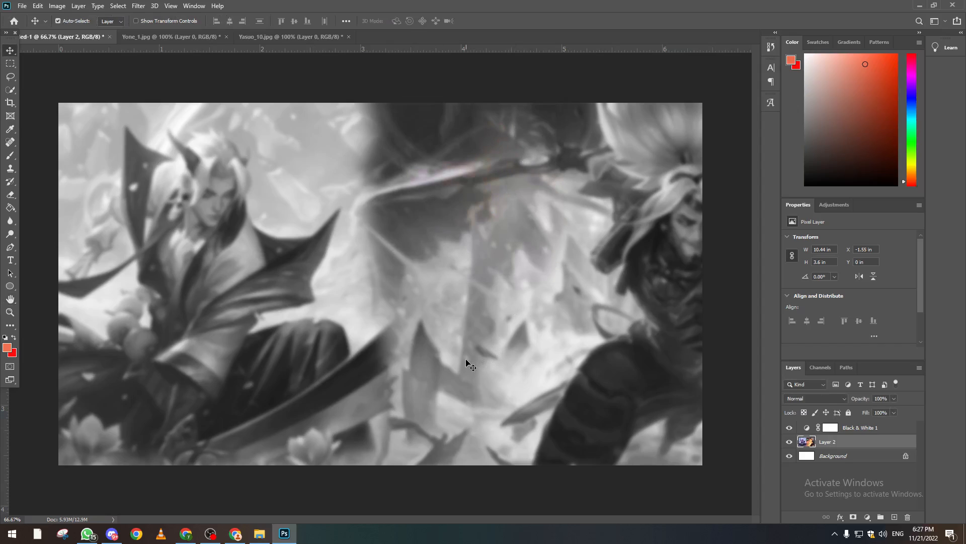